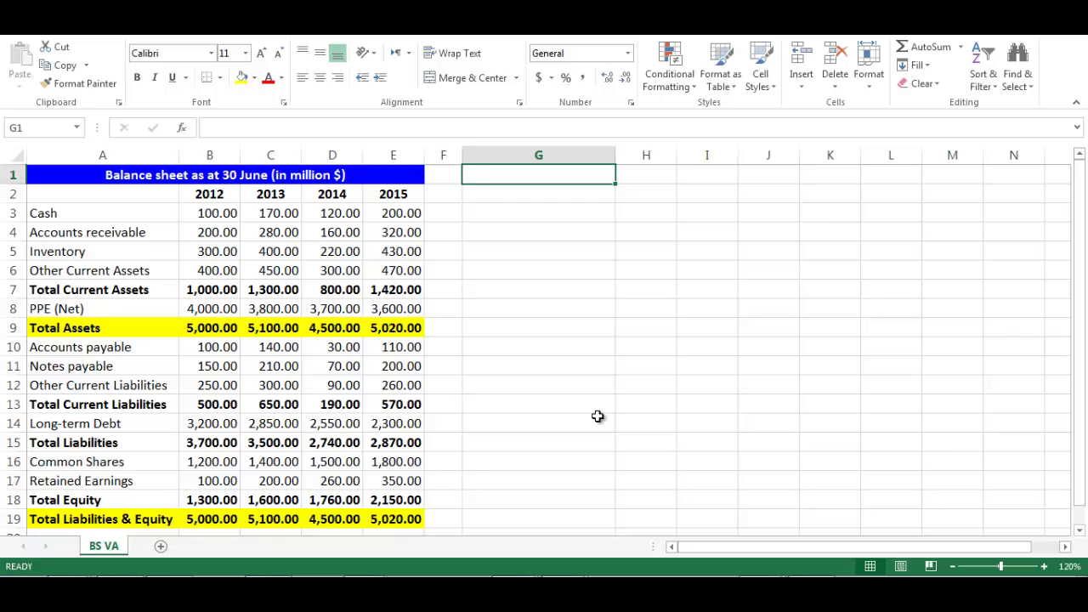
Enter 'Vertical Analysis' in G1 and give it the balance sheet title's formatting.
text(Vertical )
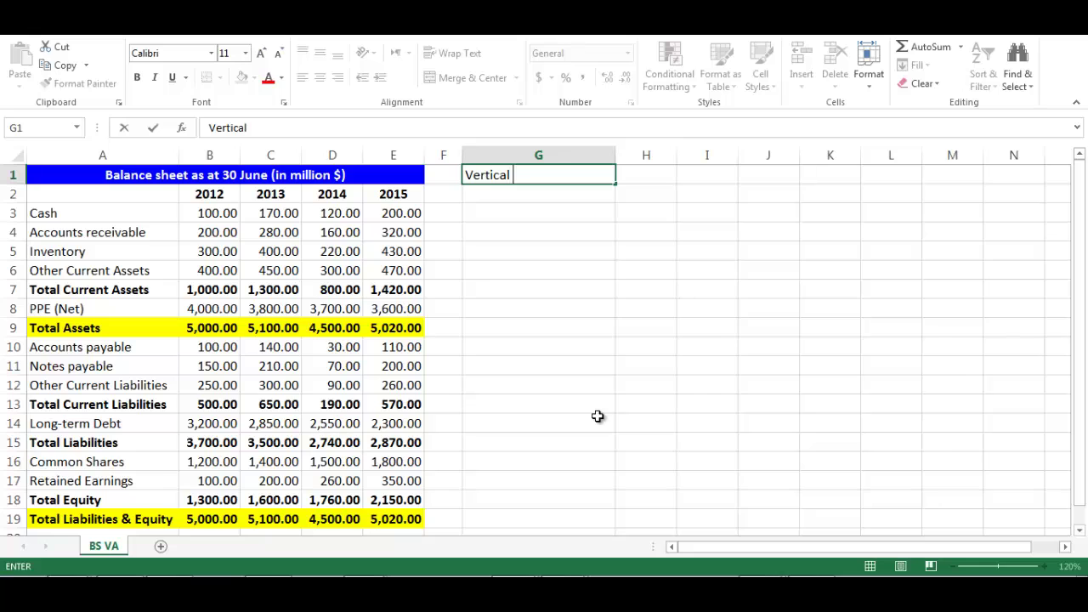
text(Analysis)
key(Return)
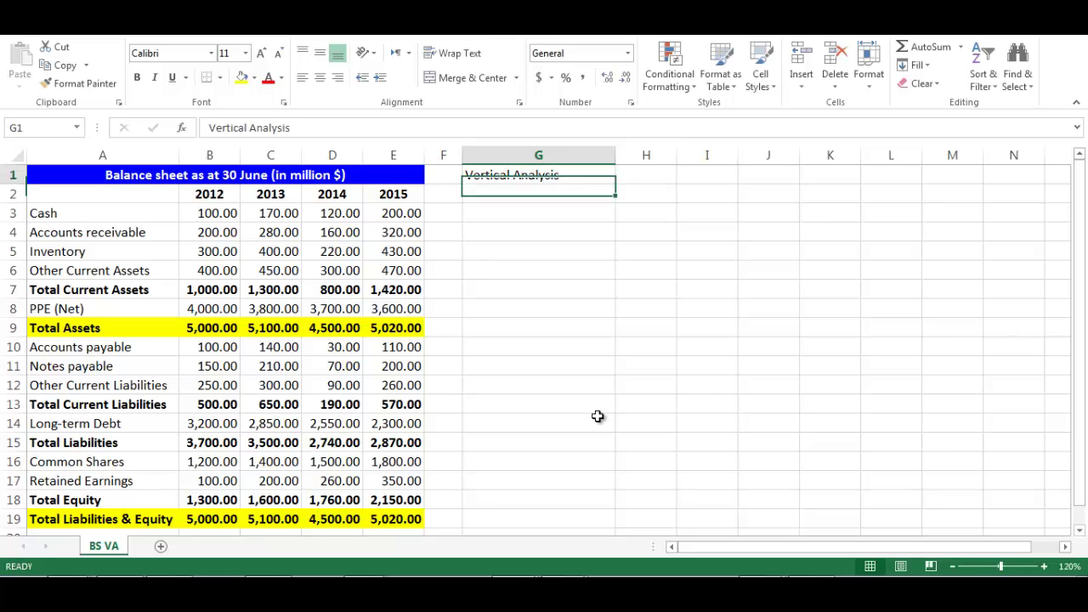
key(ctrl+Home)
click(79, 83)
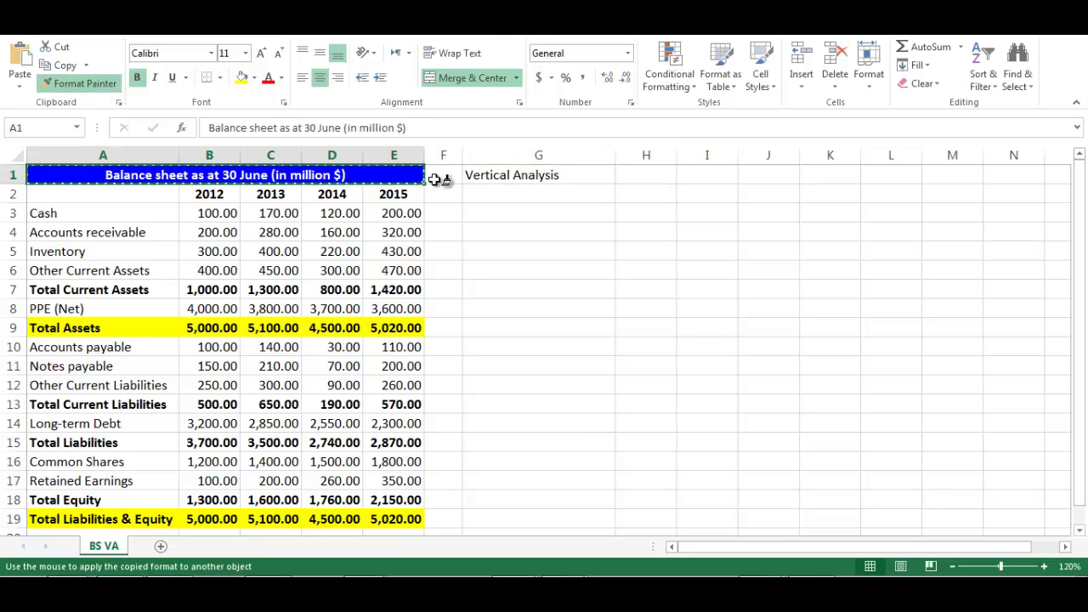
click(556, 174)
Link H2:K2 to the 2012–2015 year labels and make them bold and centred.
click(633, 194)
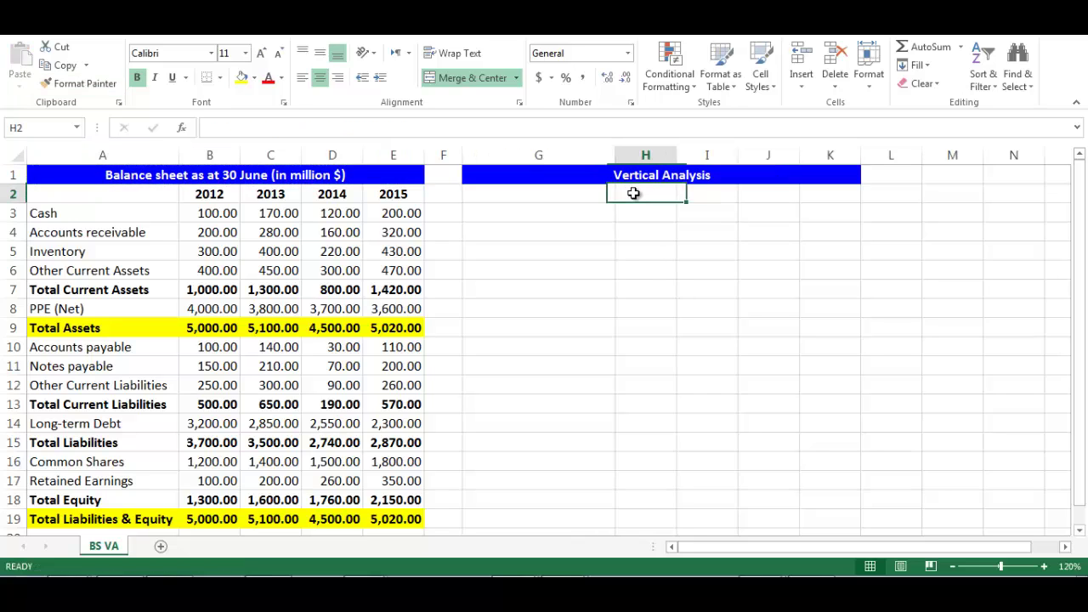
text(=)
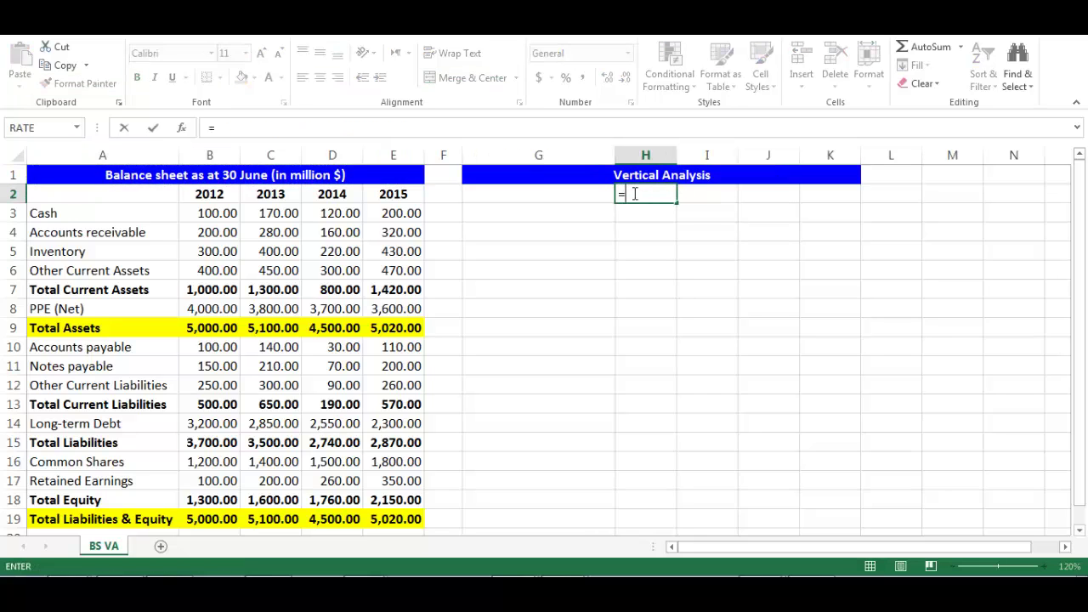
key(Left)
key(Left)
key(Left)
key(Left)
key(Left)
key(Left)
key(Return)
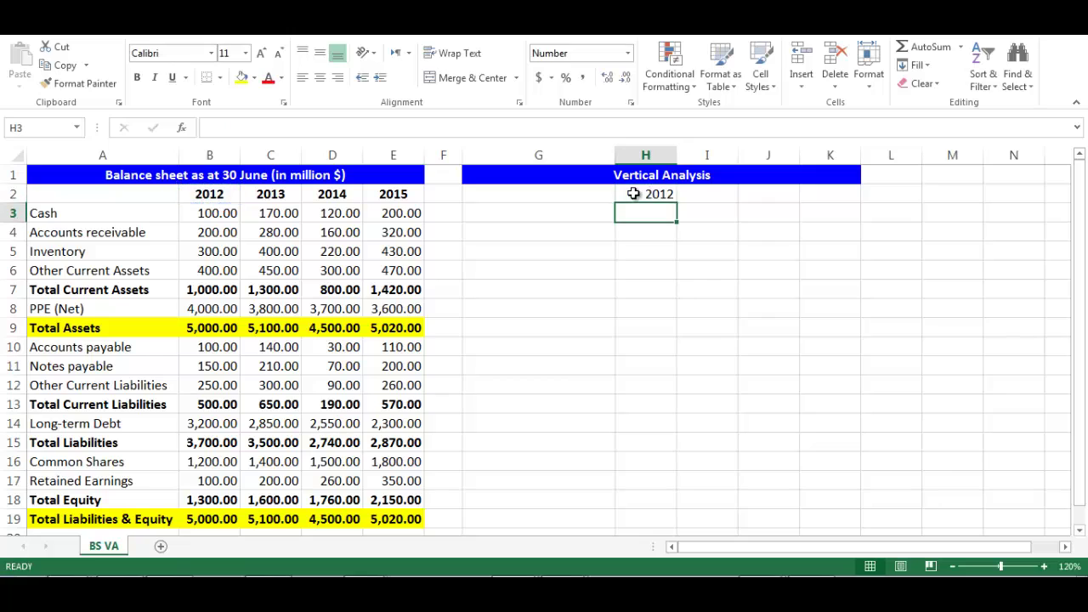
click(635, 194)
drag(676, 203, 841, 219)
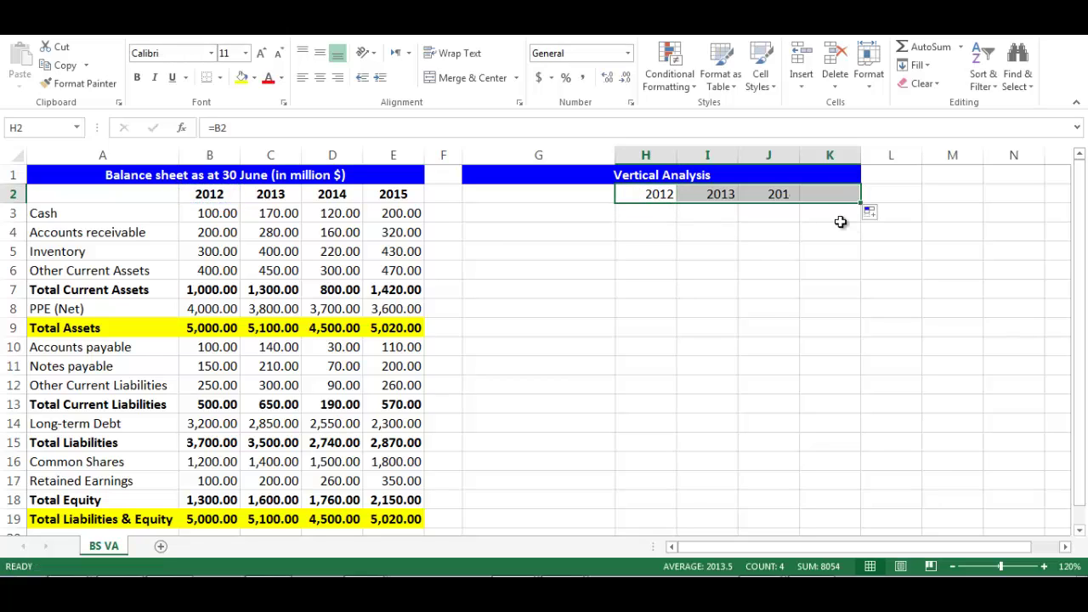
click(137, 78)
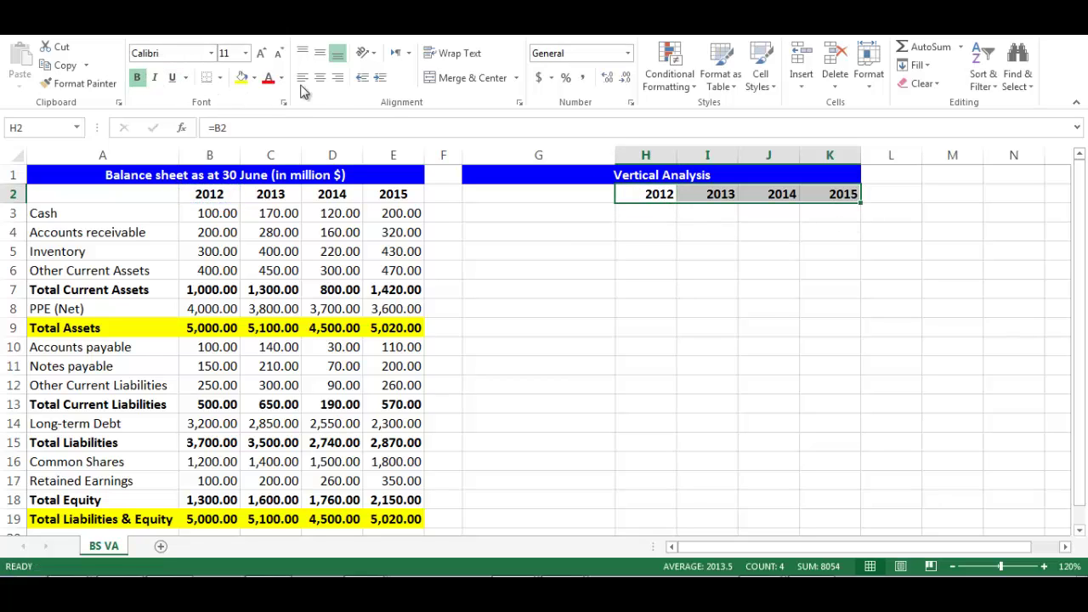
click(320, 77)
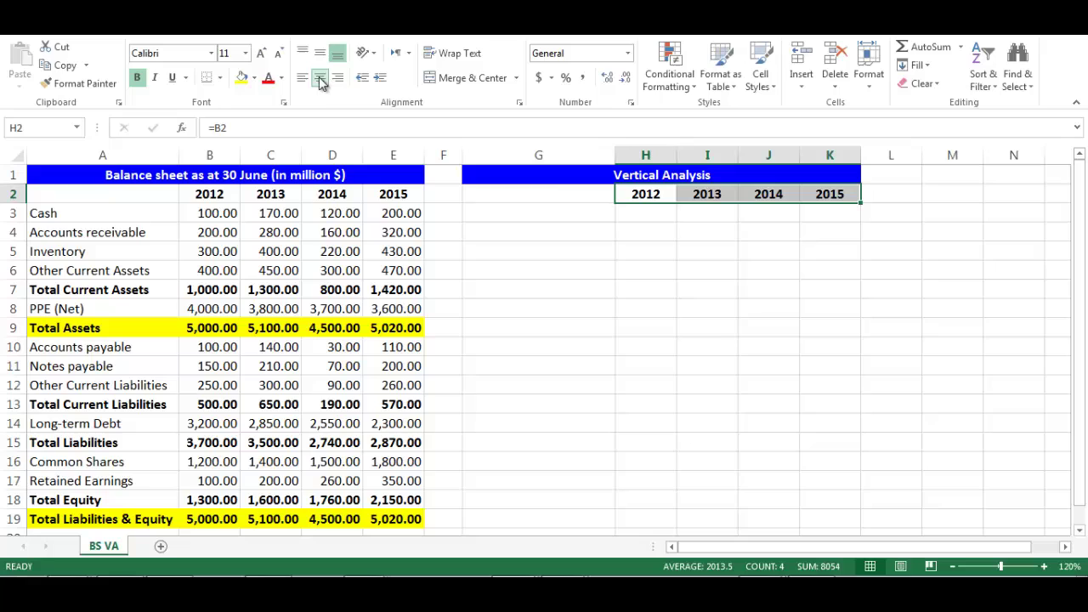
click(543, 211)
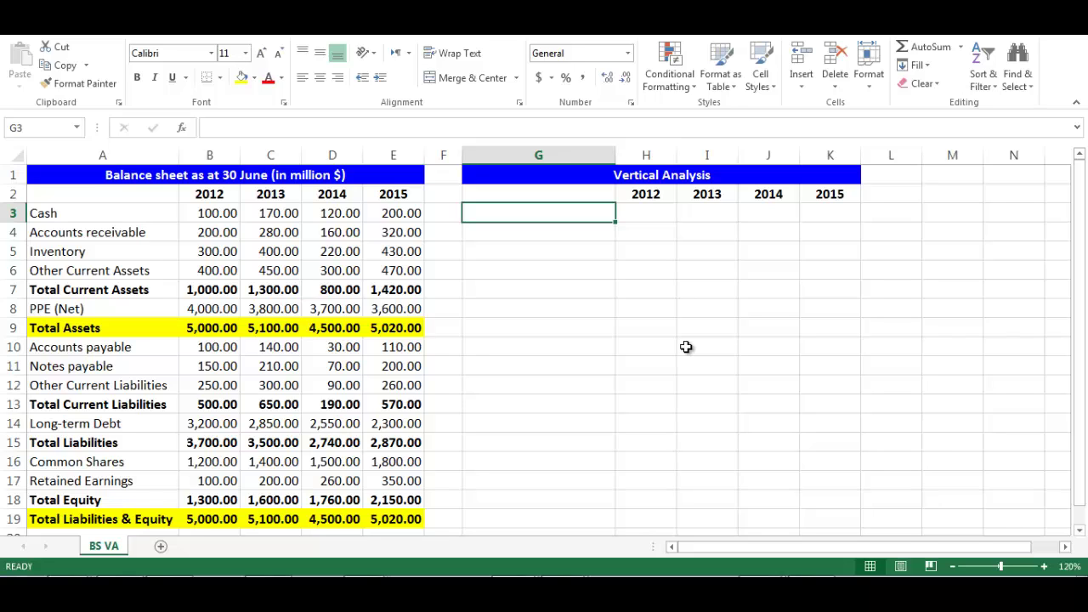
Link G3:G19 to the balance sheet line items in A3:A19.
text(=)
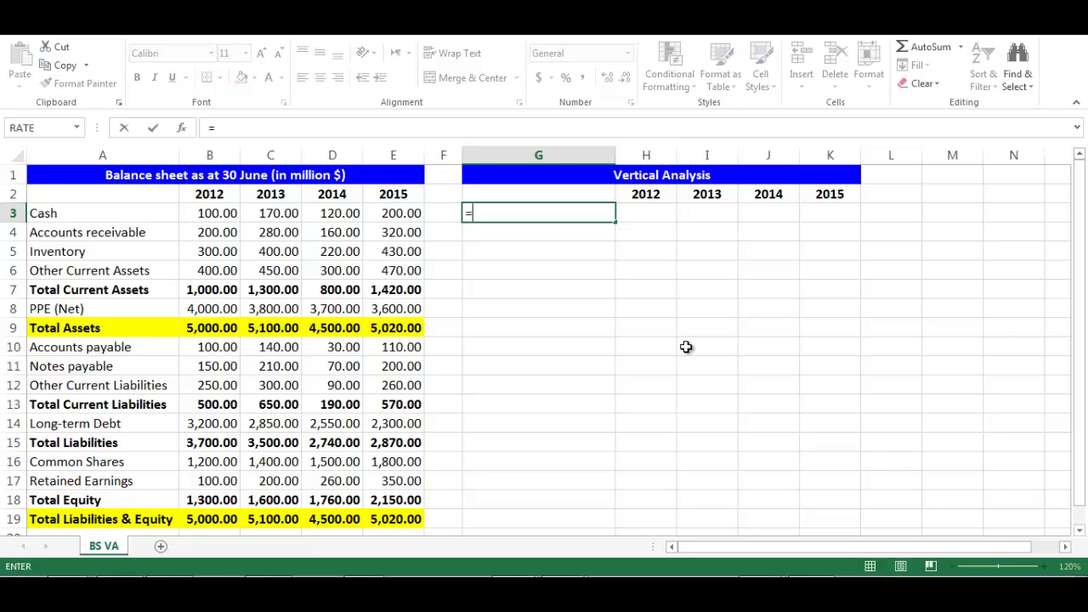
key(Left)
key(Left)
key(Left)
key(Left)
key(Left)
key(Left)
key(Return)
key(Up)
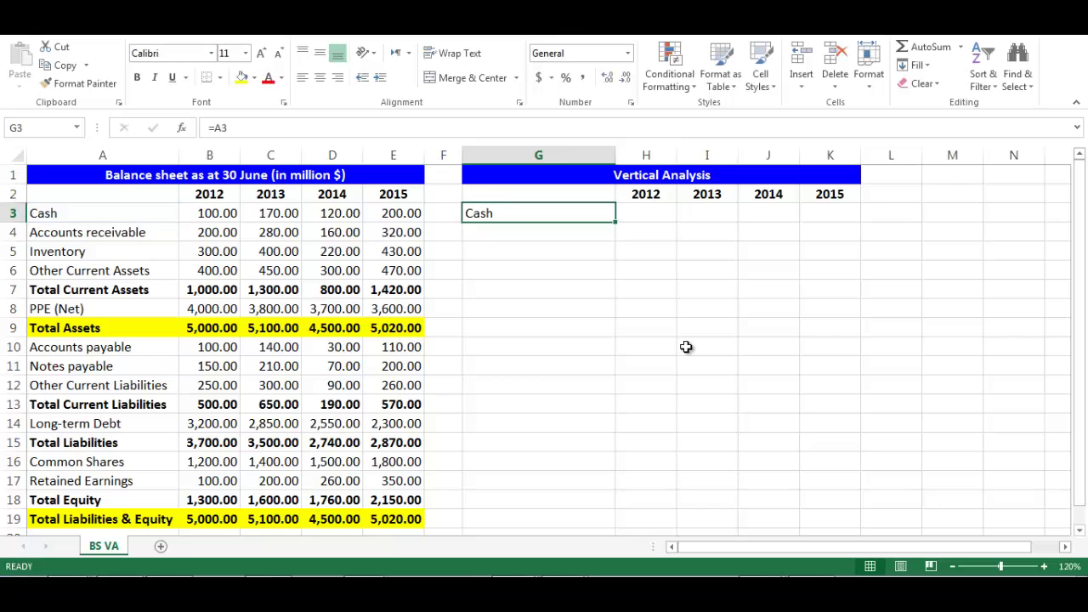
drag(615, 223, 605, 522)
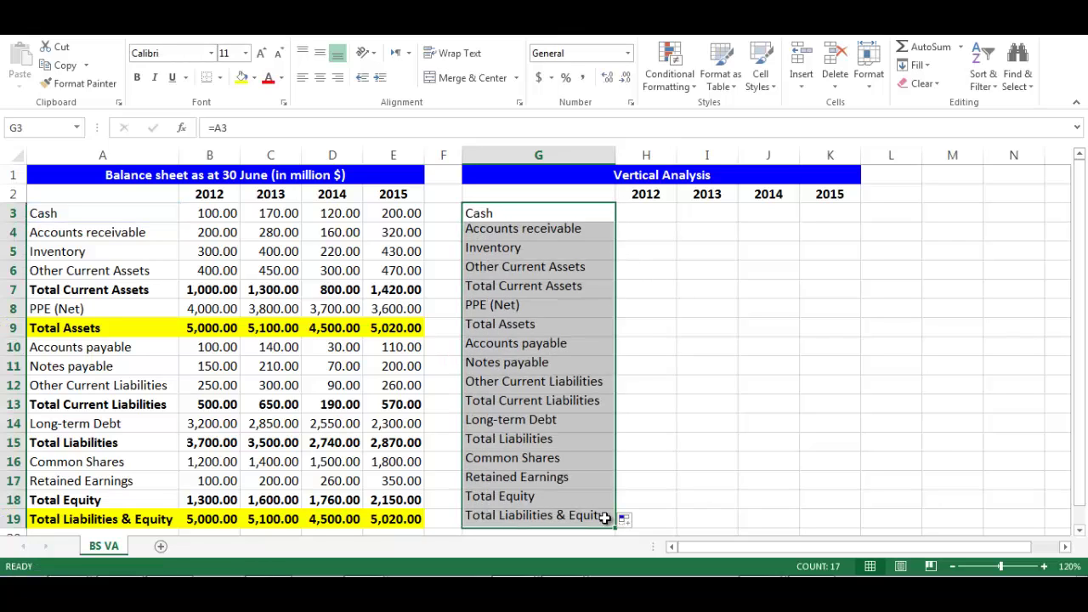
Copy the A3:A19 formatting, including bold totals and yellow highlights, onto G3:G19.
drag(107, 214, 119, 513)
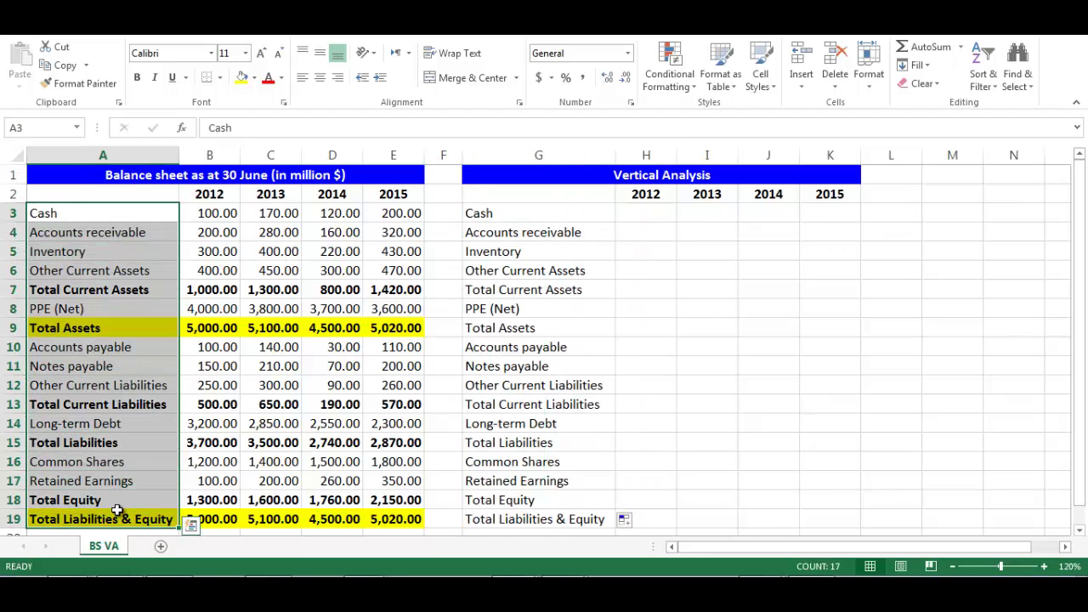
click(56, 88)
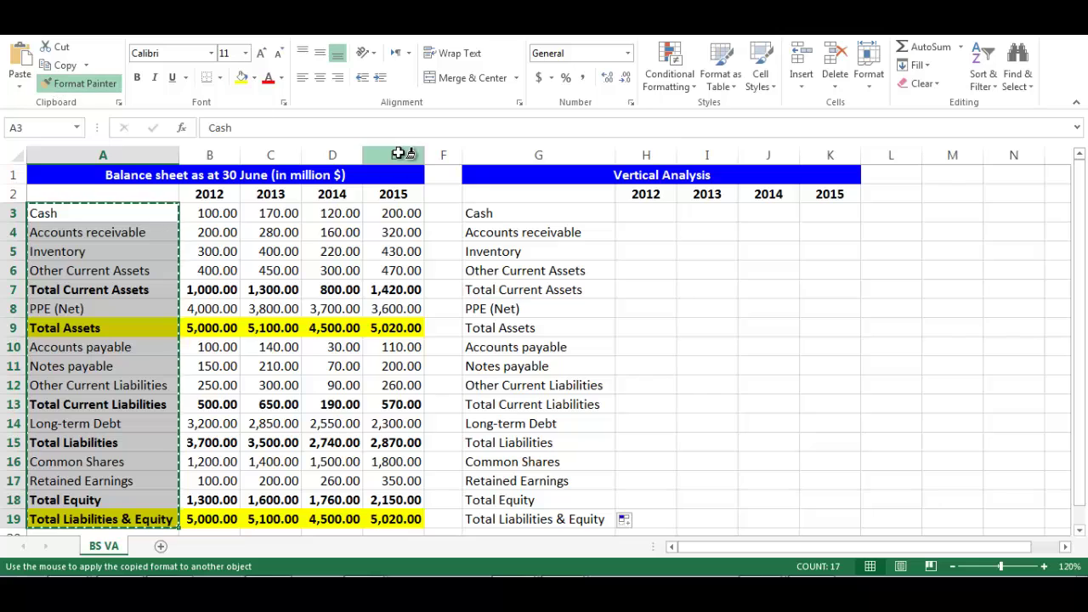
click(486, 213)
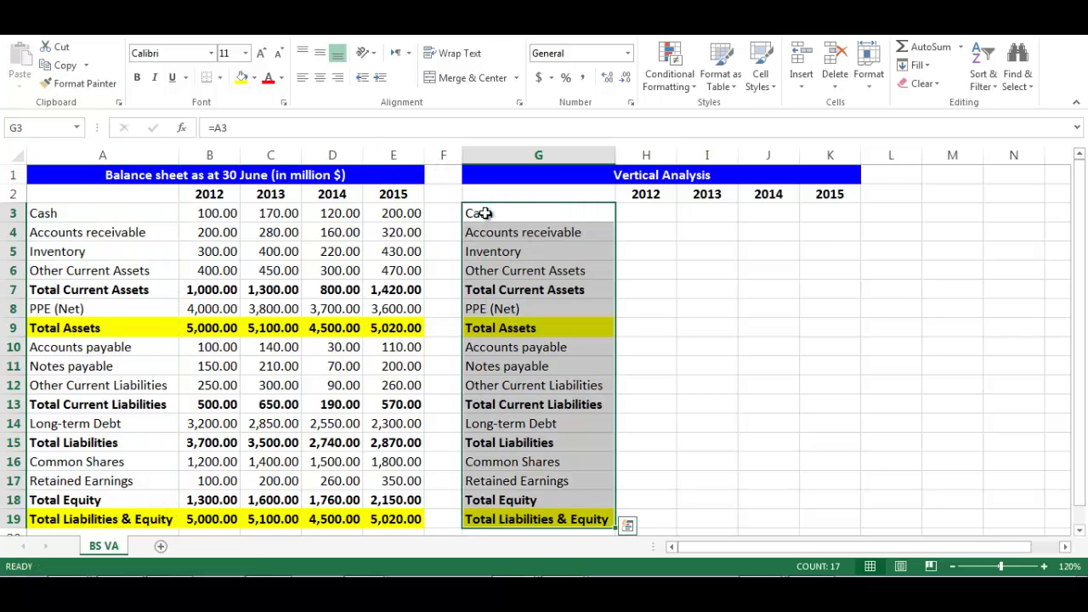
click(663, 209)
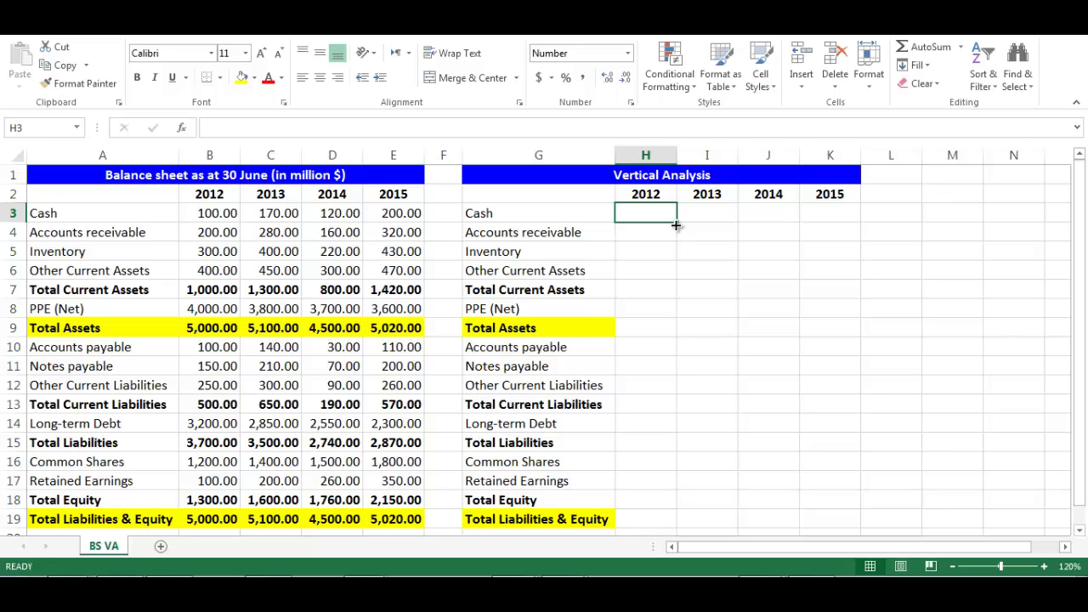
Enter =B3/$B$19 in H3 so Cash shows 0.02 of the 2012 total.
text(=)
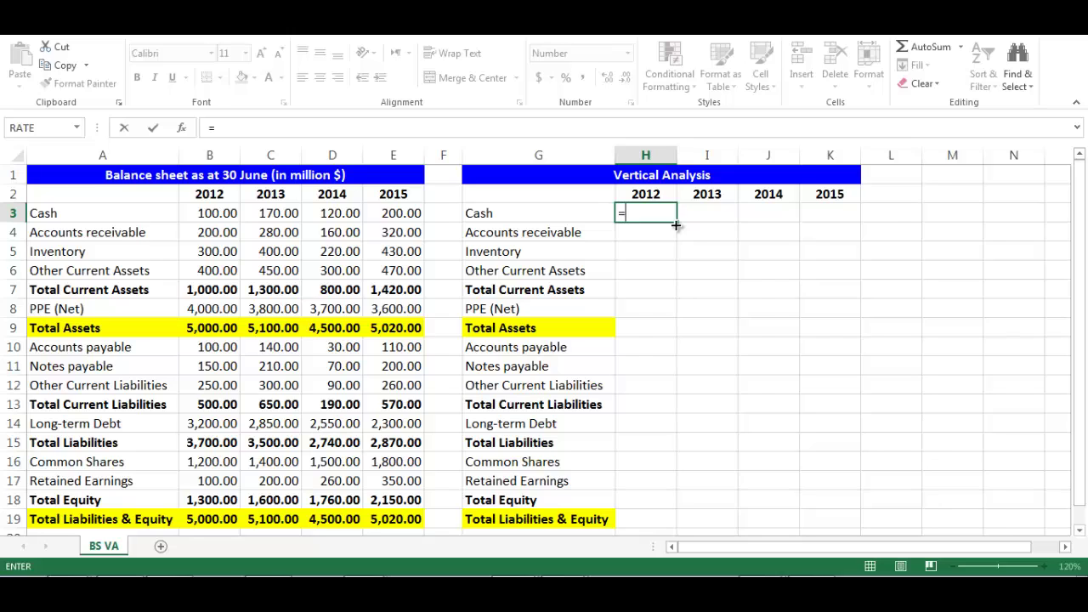
text(B3/)
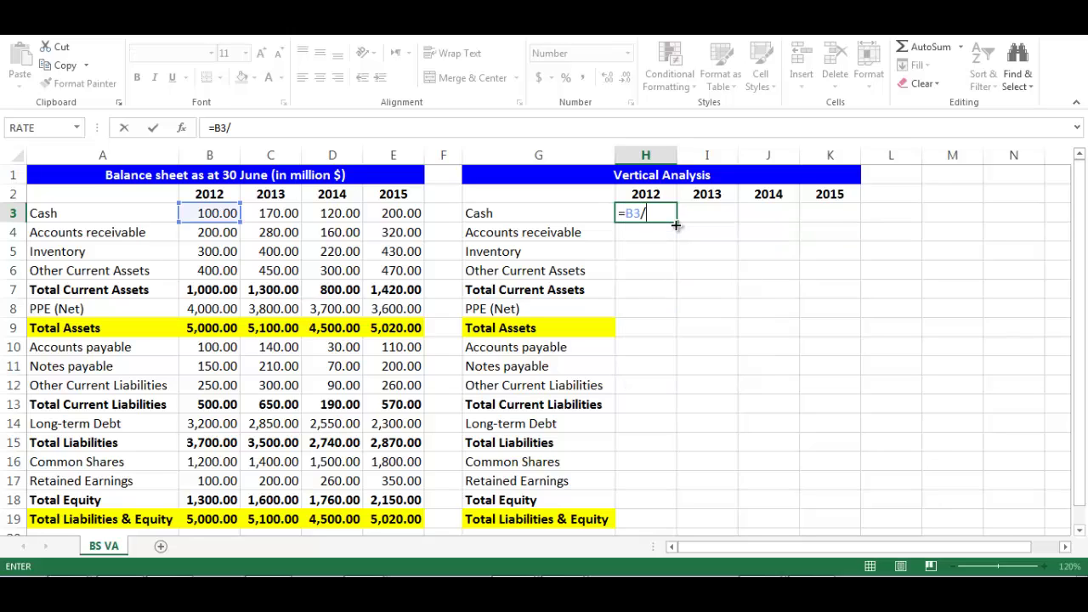
text(B19)
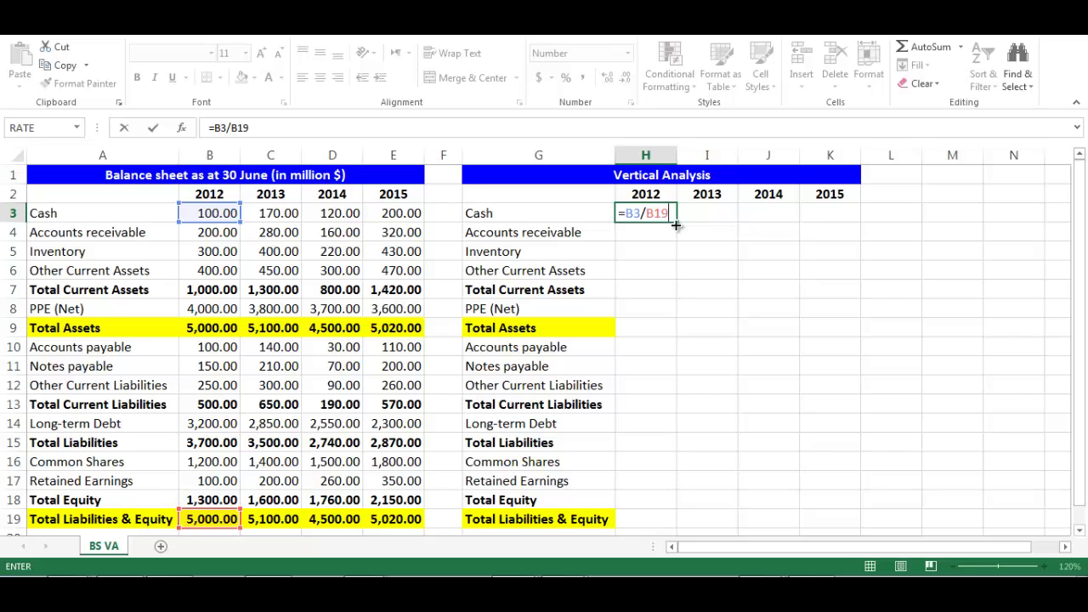
key(F4)
key(Return)
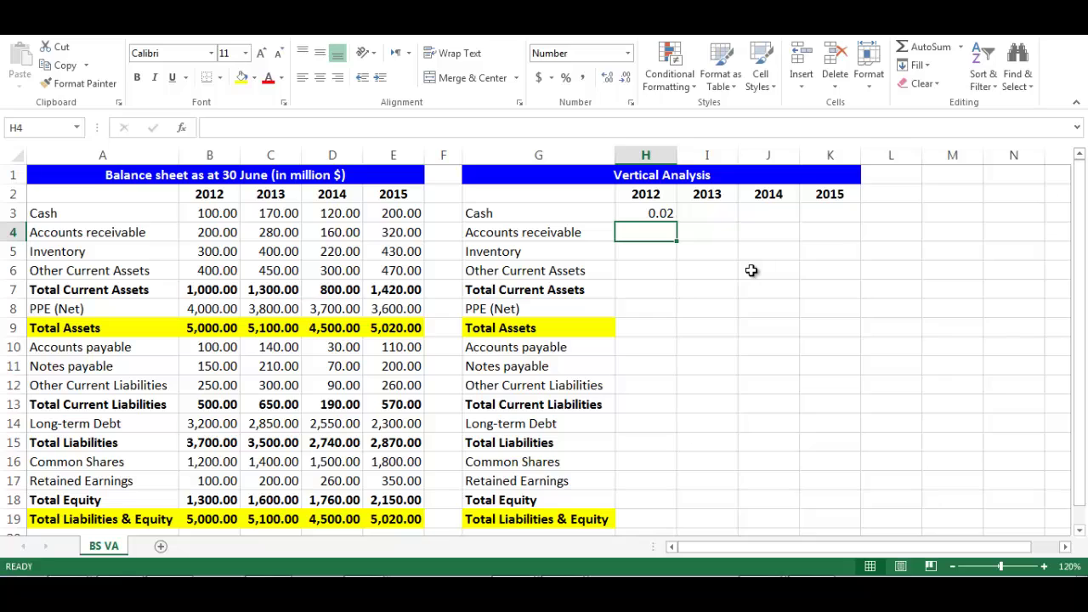
Select the ratio block H3:K19.
key(Up)
key(shift+Right)
key(shift+Right)
key(shift+Right)
key(shift+Down)
key(shift+Down)
key(shift+Down)
key(shift+Down)
key(shift+Down)
key(shift+Down)
key(shift+Down)
key(shift+Down)
key(shift+Down)
key(shift+Down)
key(shift+Down)
key(shift+Down)
key(shift+Down)
key(shift+Down)
key(shift+Down)
key(shift+Down)
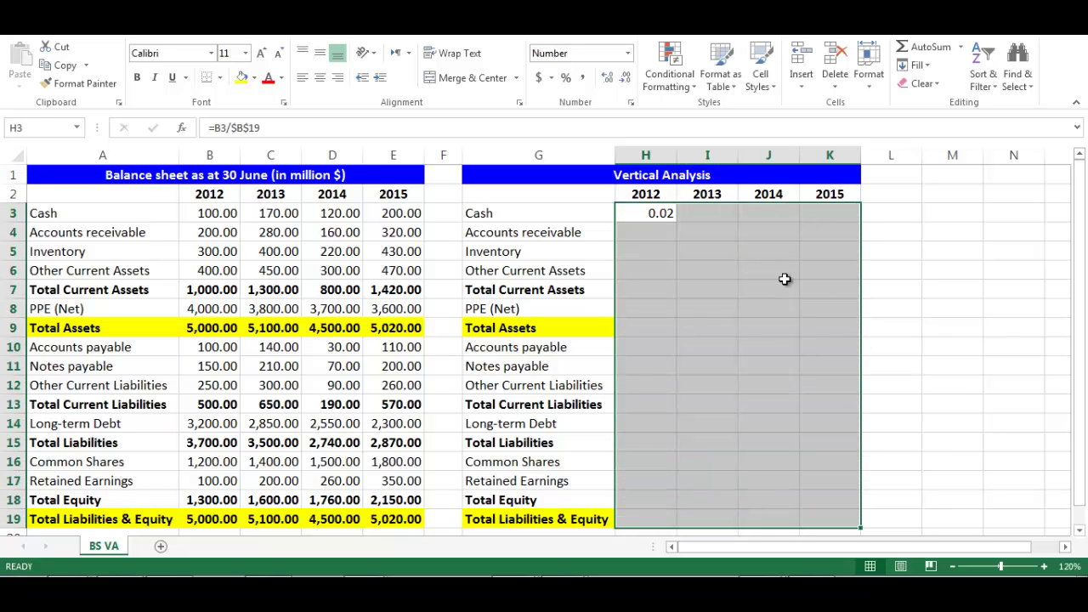
Format H3:K19 as Percentage with 2 decimal places.
right_click(853, 258)
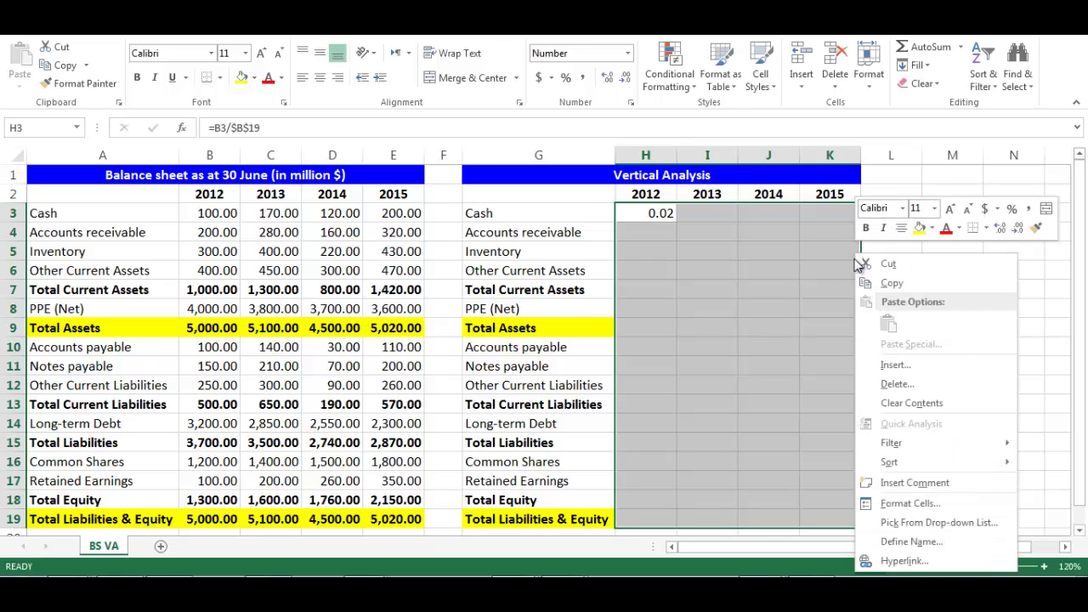
click(918, 503)
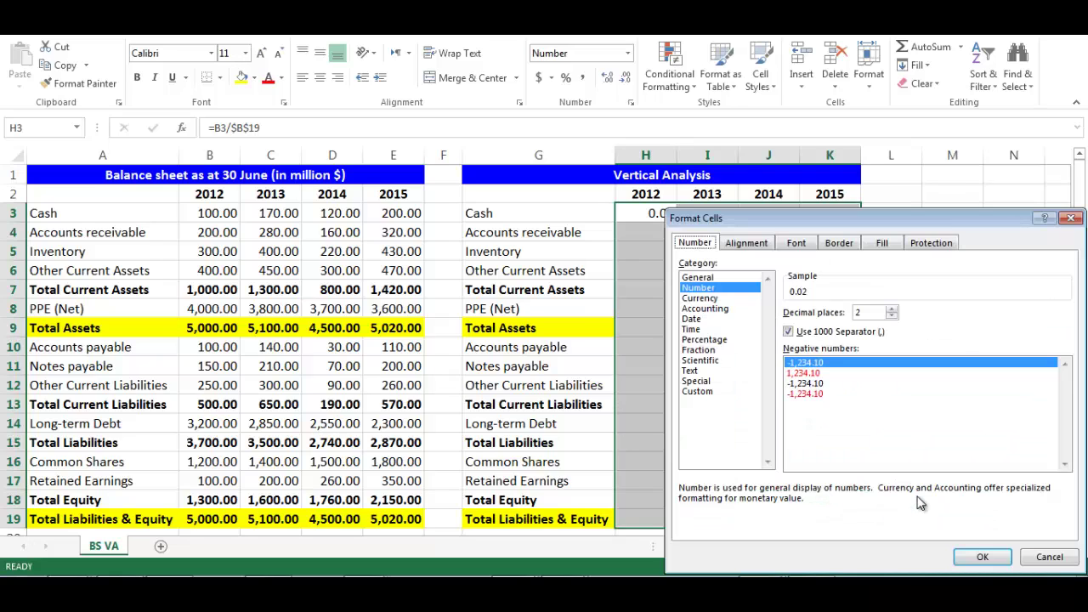
click(731, 340)
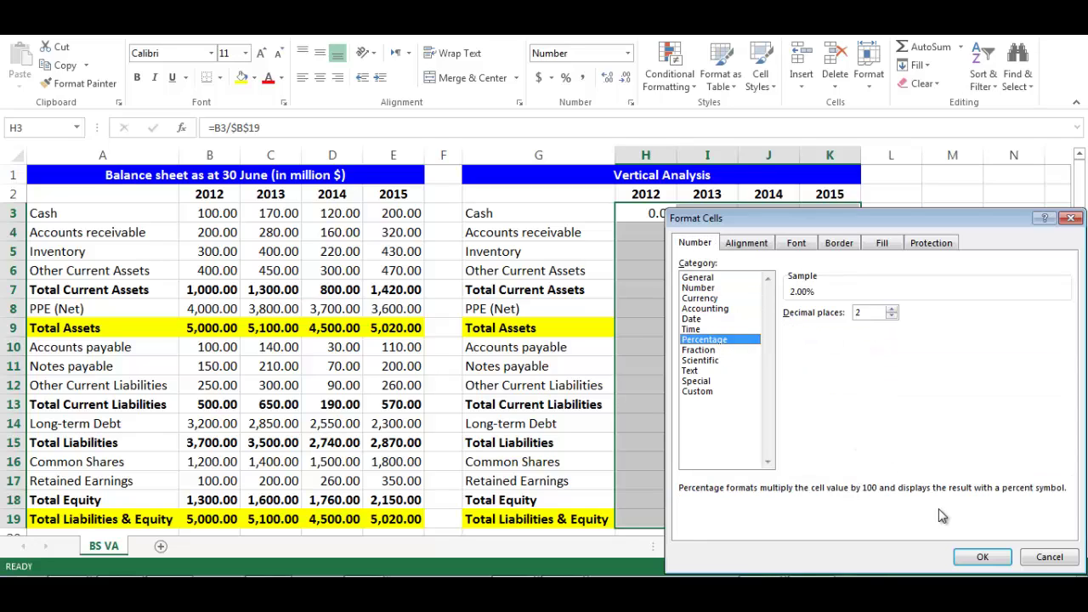
click(982, 557)
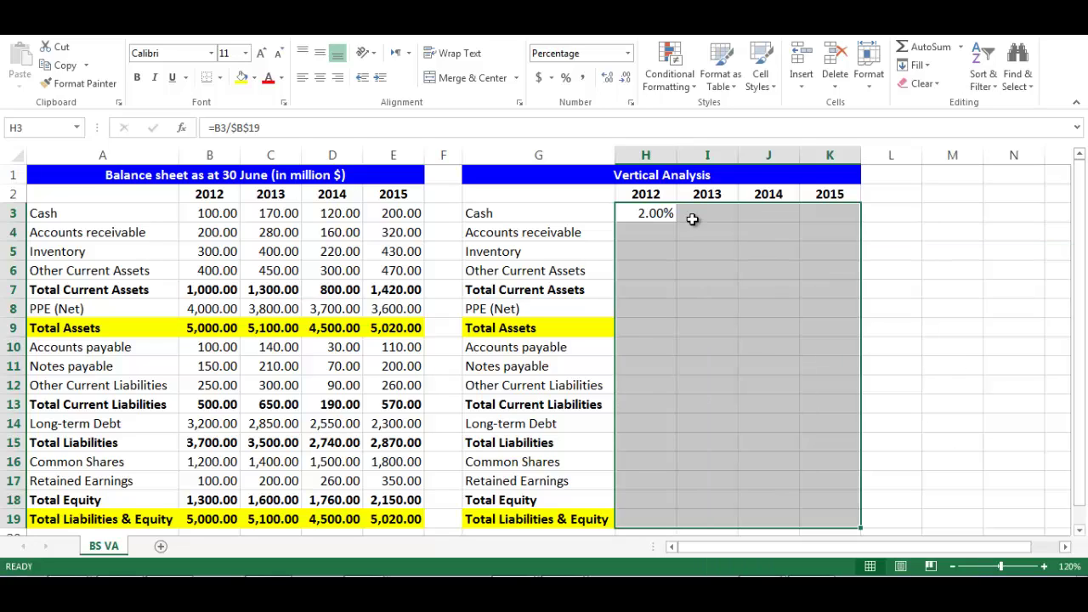
Fill the H3 formula down through H19 to get the 2012 percentages.
click(664, 213)
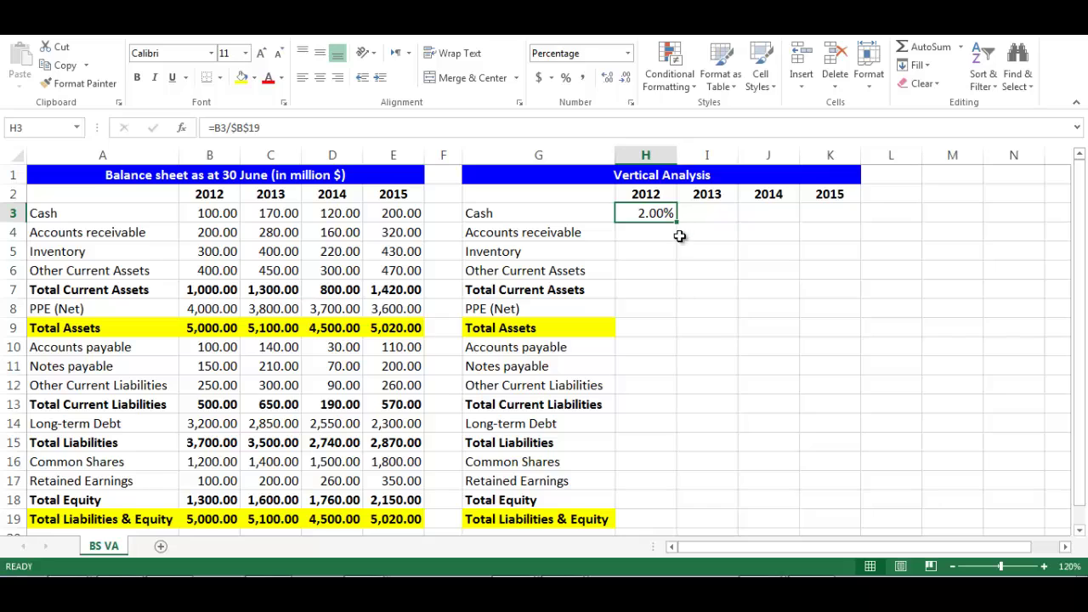
drag(677, 221, 668, 528)
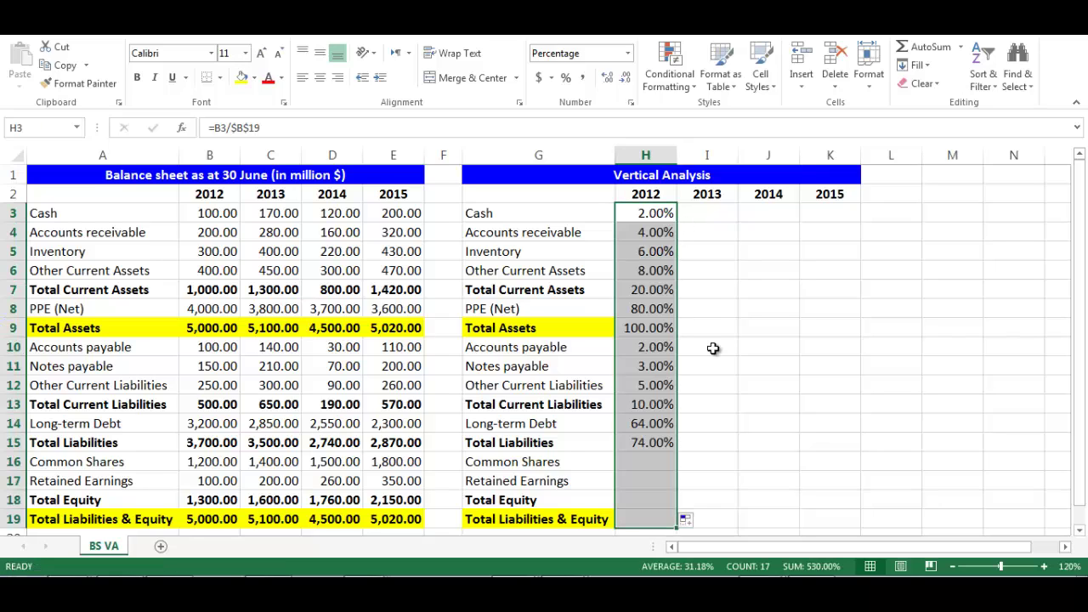
click(712, 219)
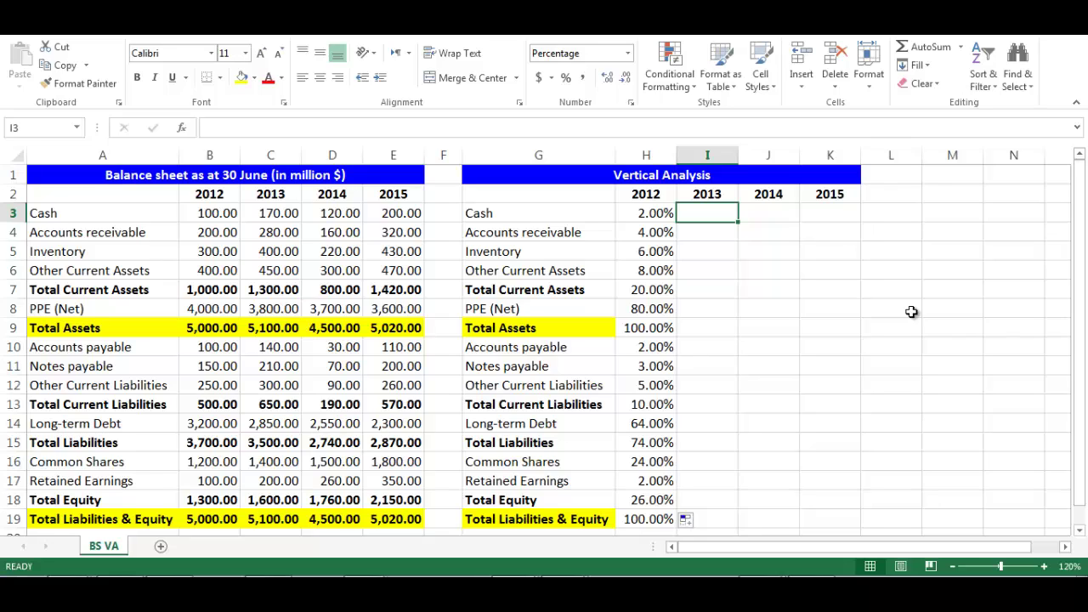
Enter =C3/$C$19 in I3 and fill it down to I19.
text(=)
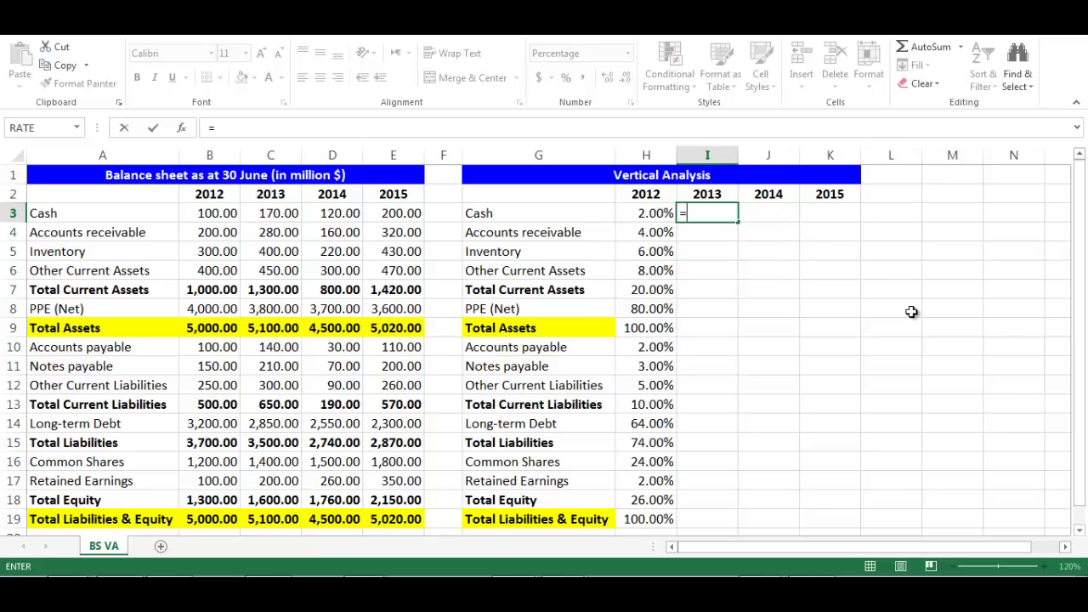
text(C3)
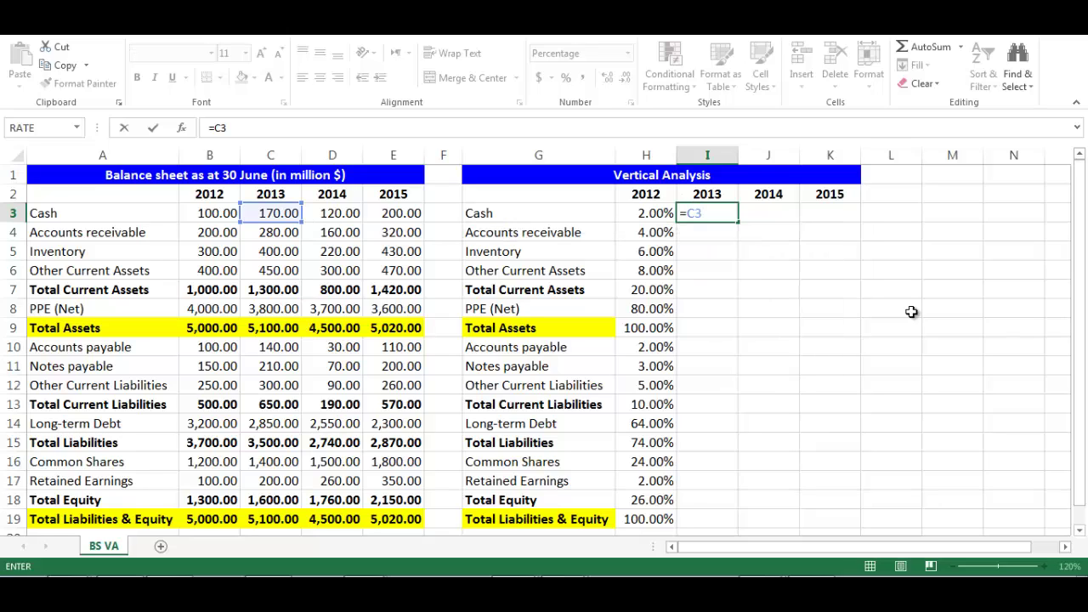
text(/C19)
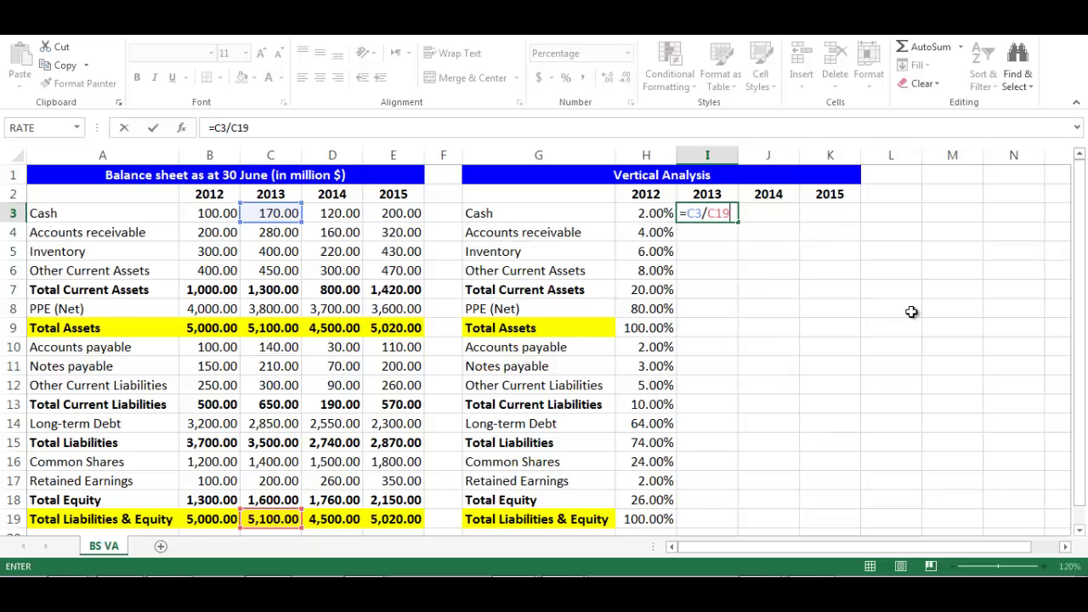
key(ctrl+Return)
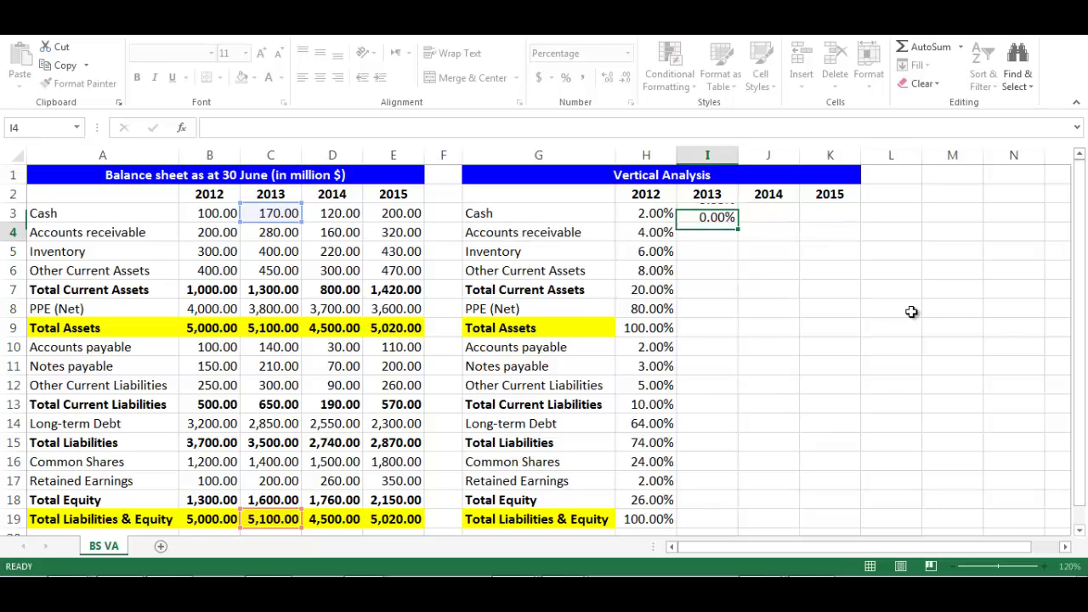
key(F2)
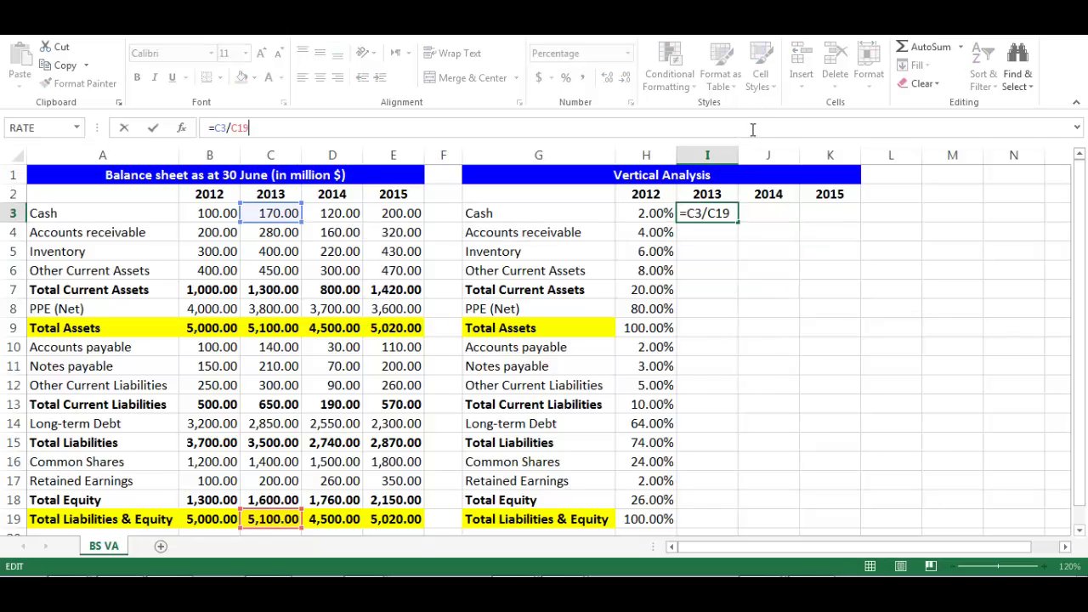
key(F4)
key(Return)
key(Up)
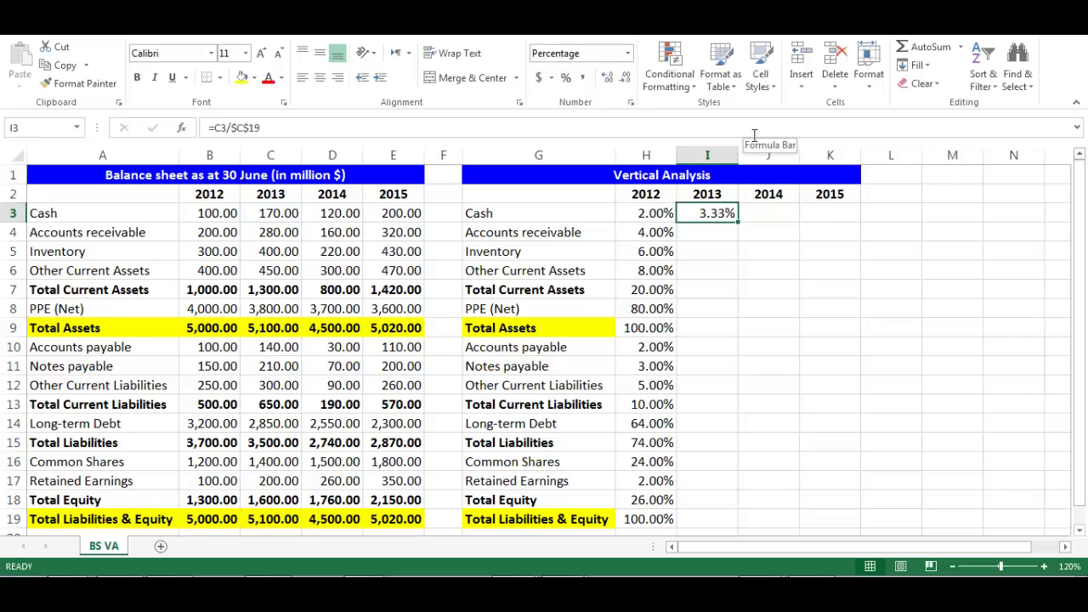
drag(741, 223, 727, 518)
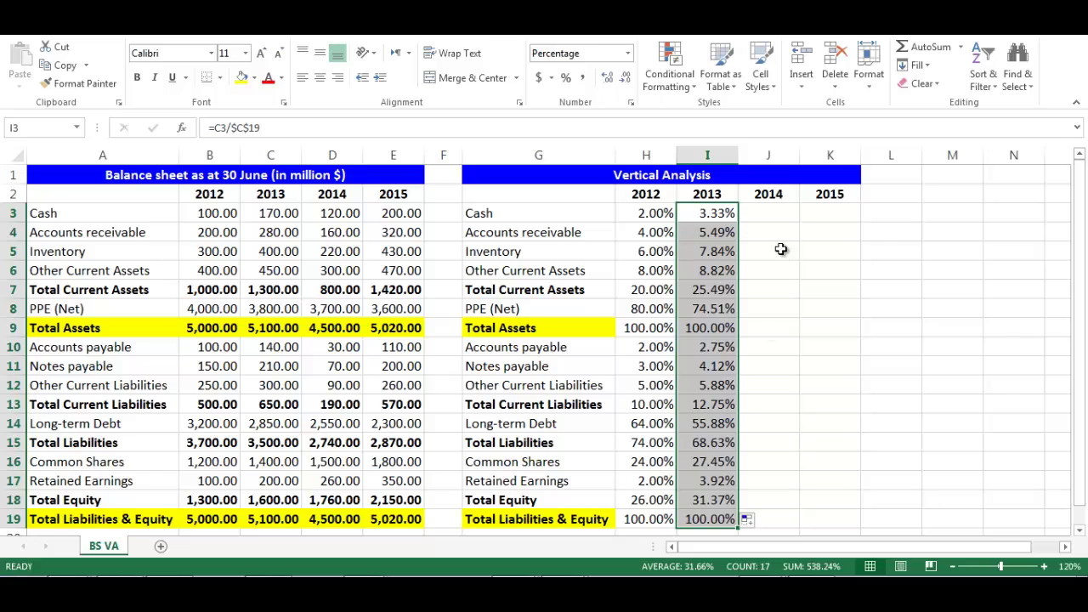
click(769, 215)
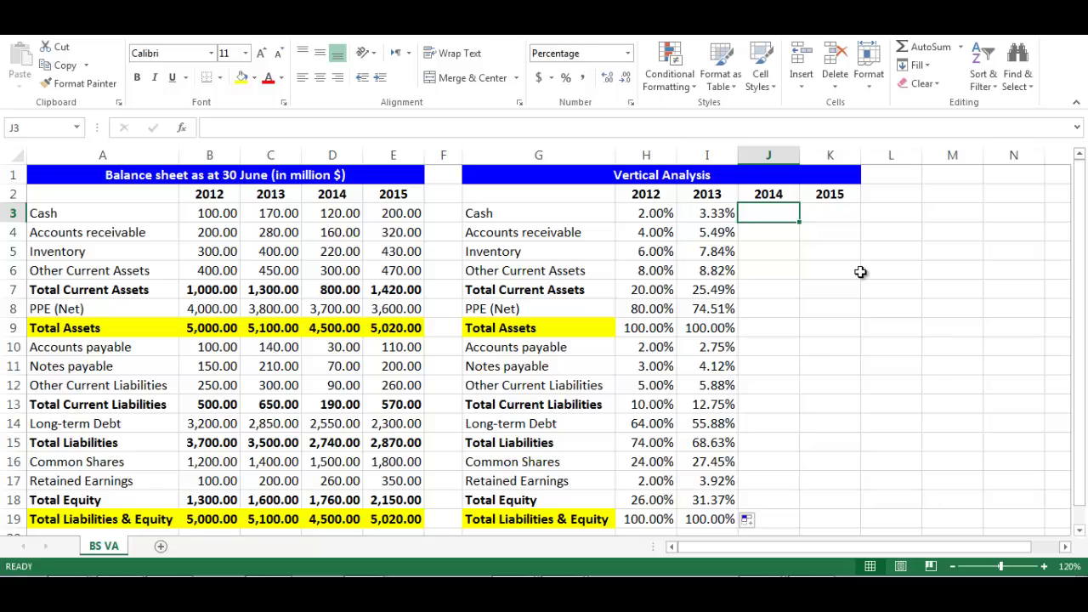
Enter =D3/$D$19 in J3 and fill it down to J19.
text(=)
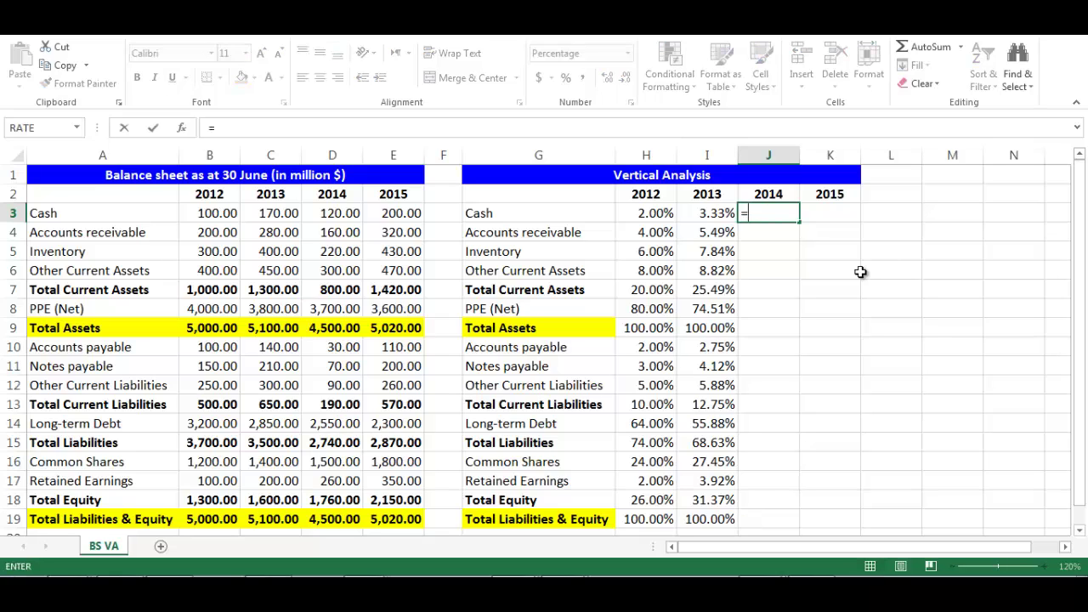
text(D3)
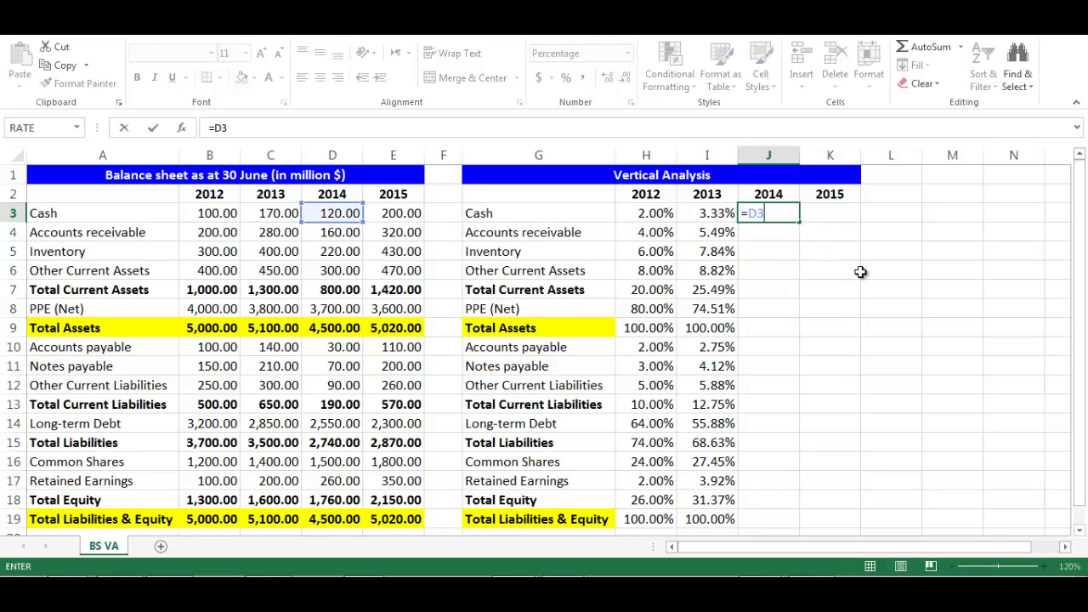
text(/D19)
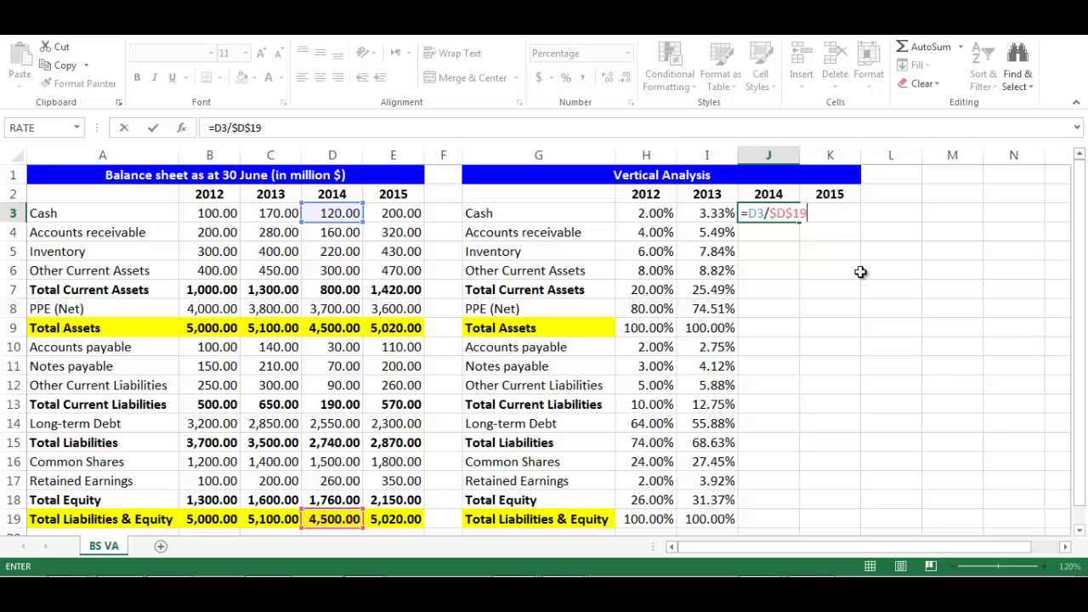
key(Return)
key(Up)
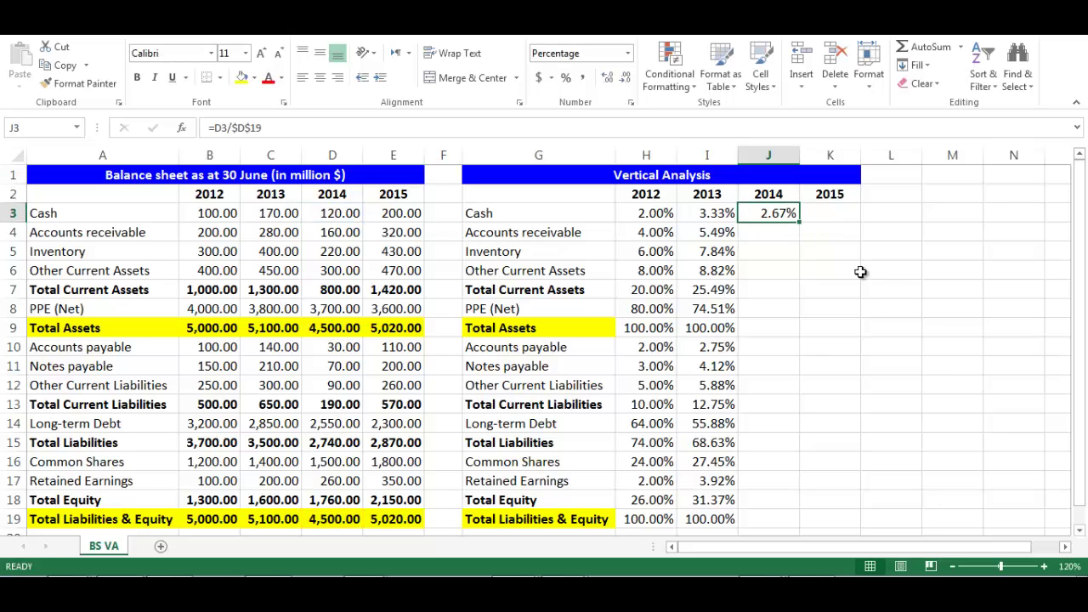
double_click(800, 222)
click(821, 213)
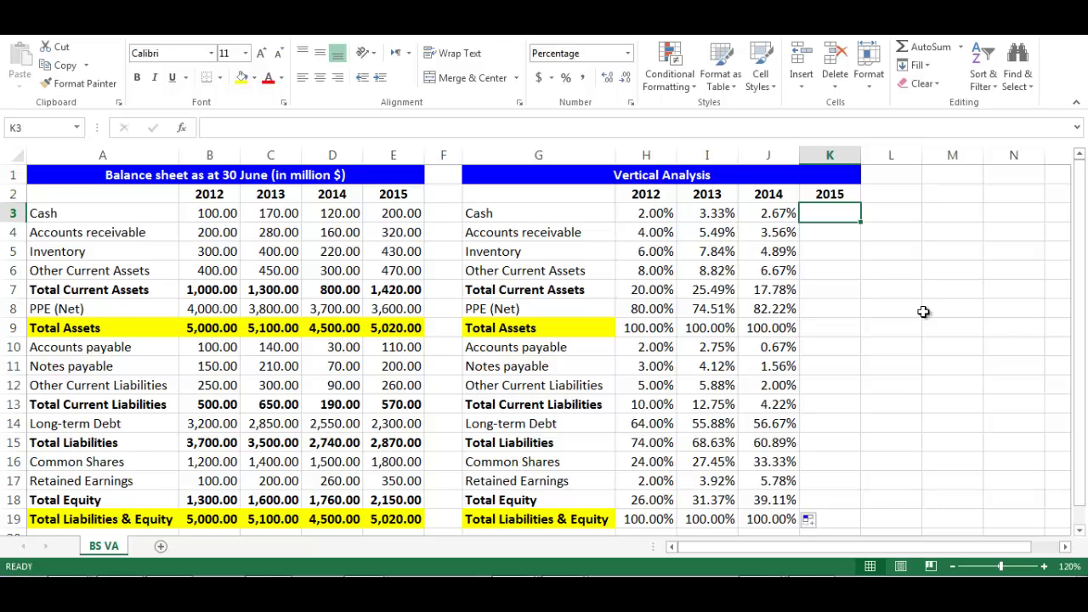
Enter =E3/$E$19 in K3 and fill it down to K19.
text(=)
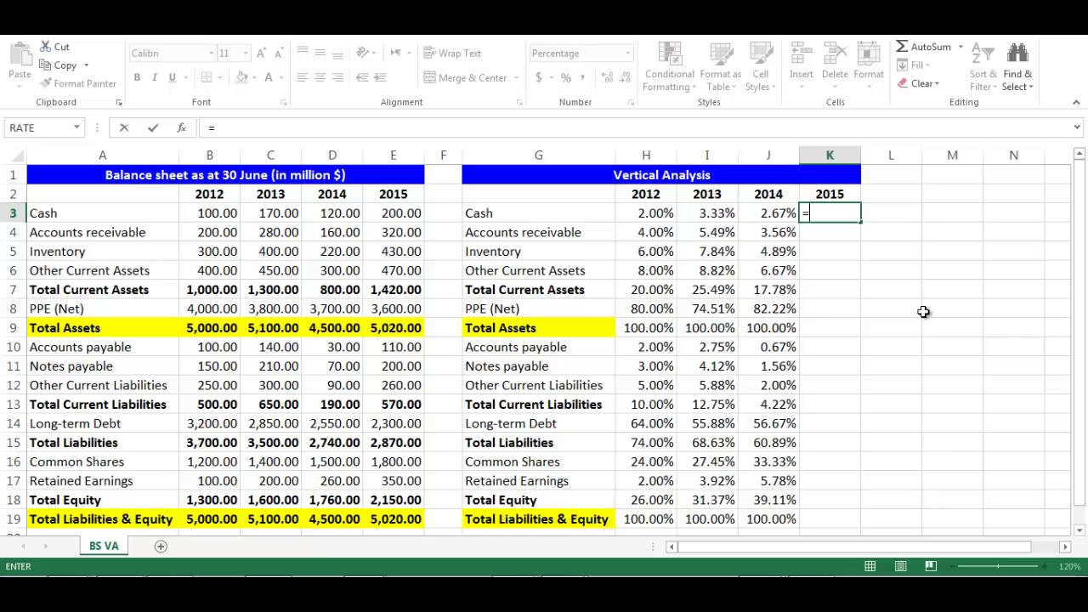
text(E3/)
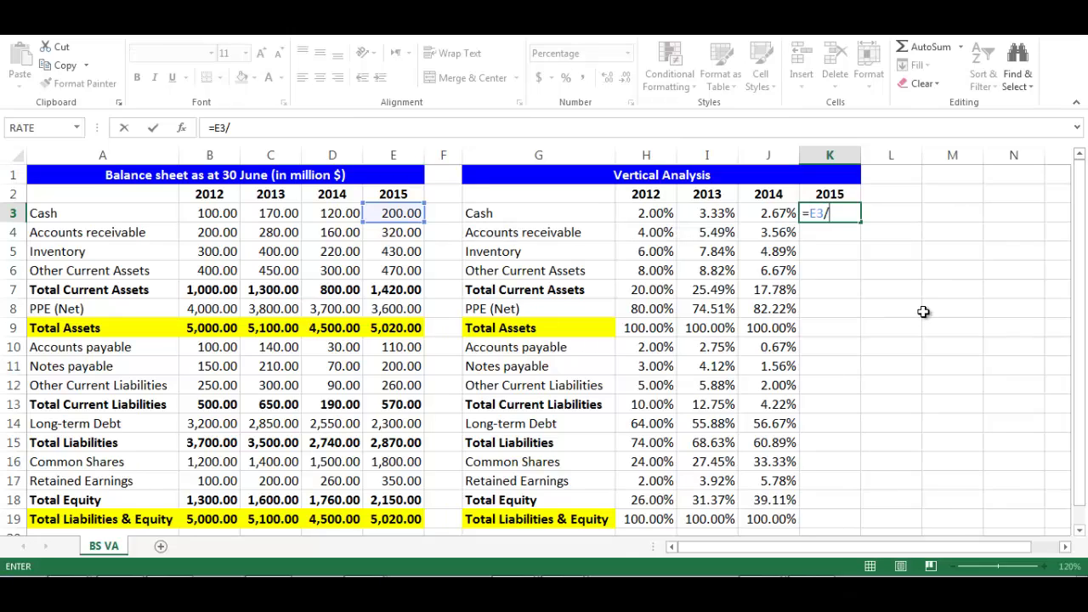
text(E)
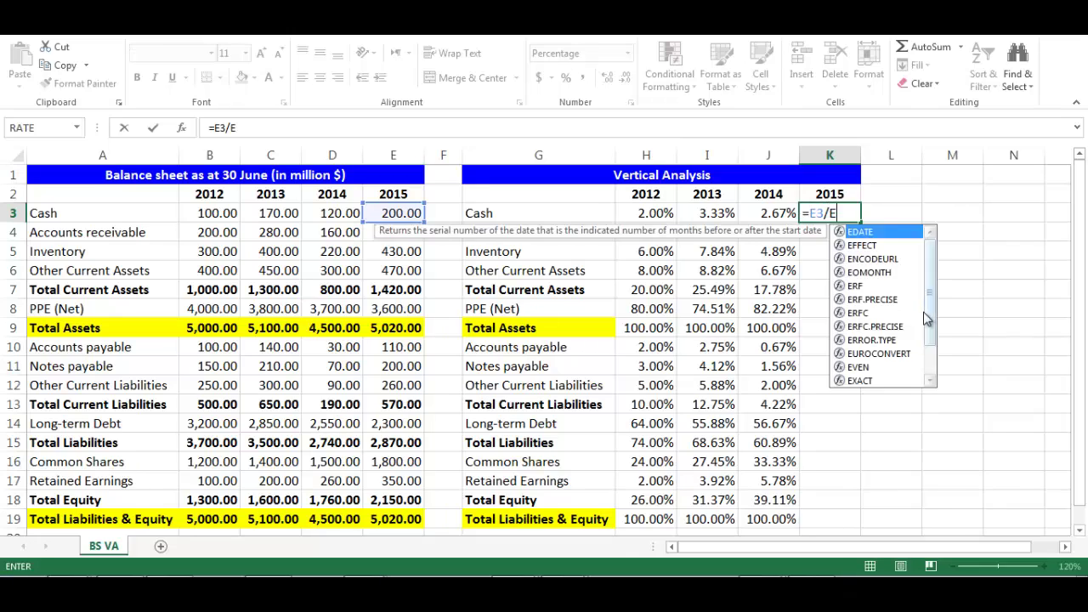
text(19)
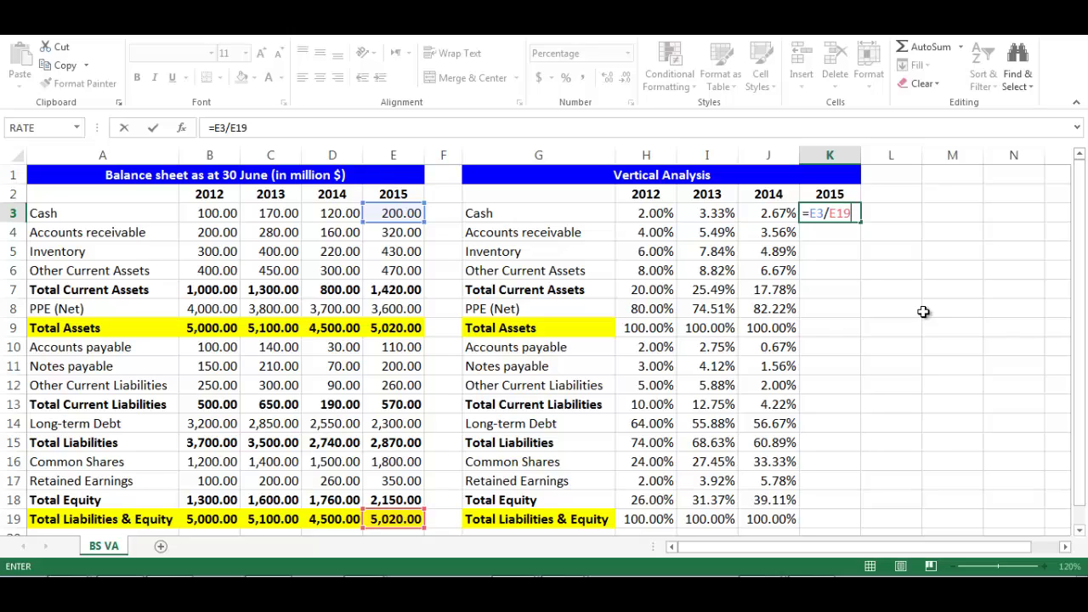
key(F4)
key(Return)
key(Up)
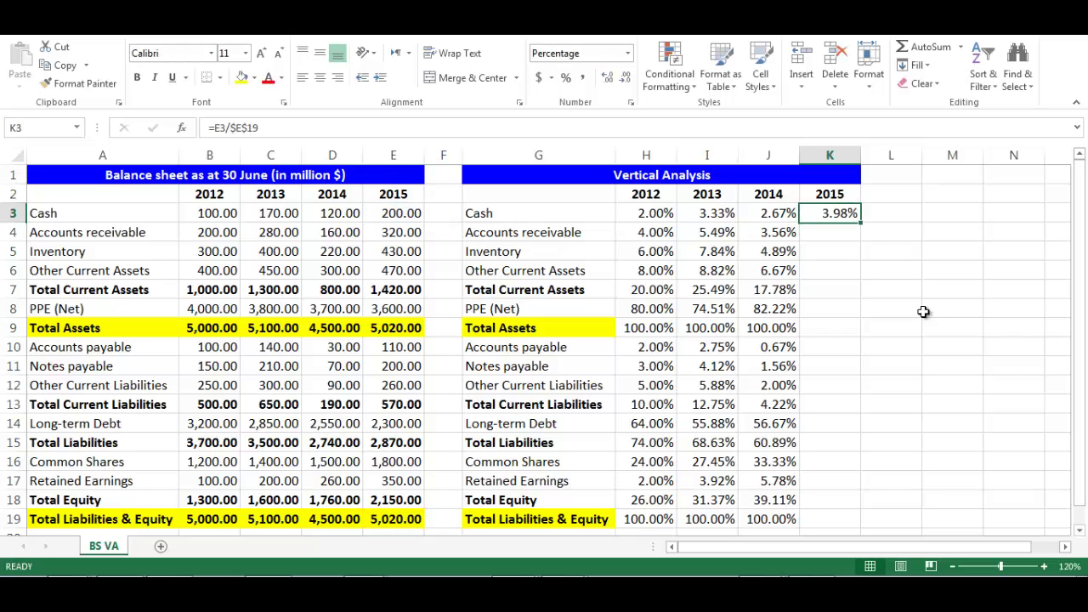
double_click(860, 229)
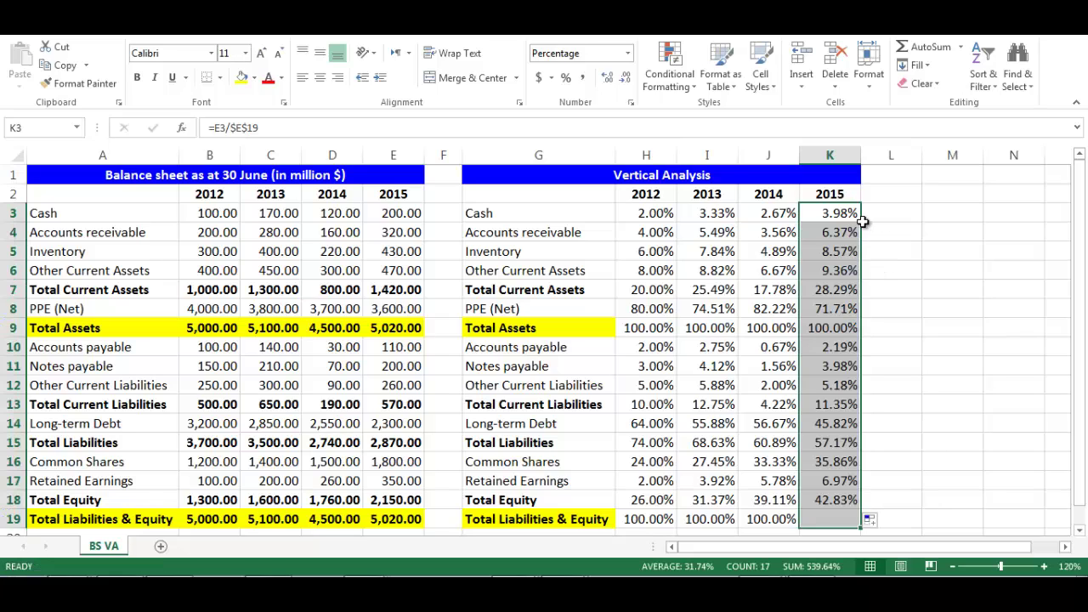
click(911, 218)
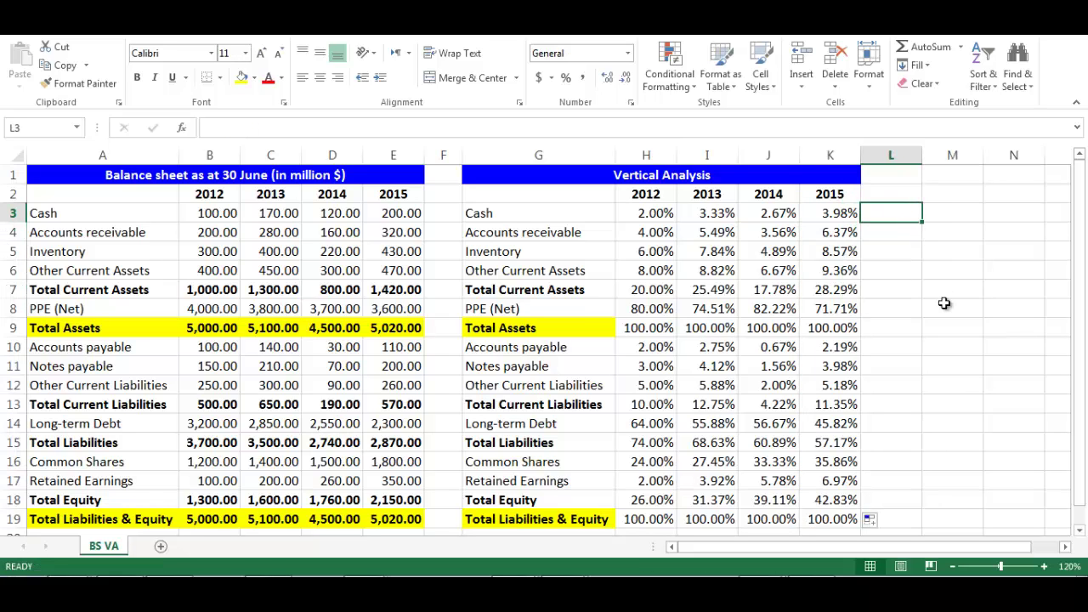